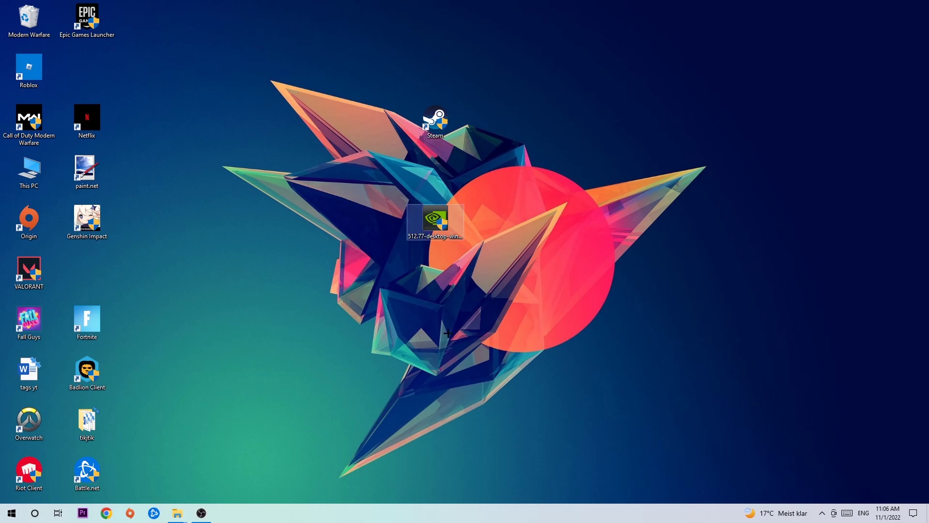
Step: Open Task Manager maximized, bring up the Google Chrome process's options, then close it
{"action": "right_click", "coordinate": [401, 513]}
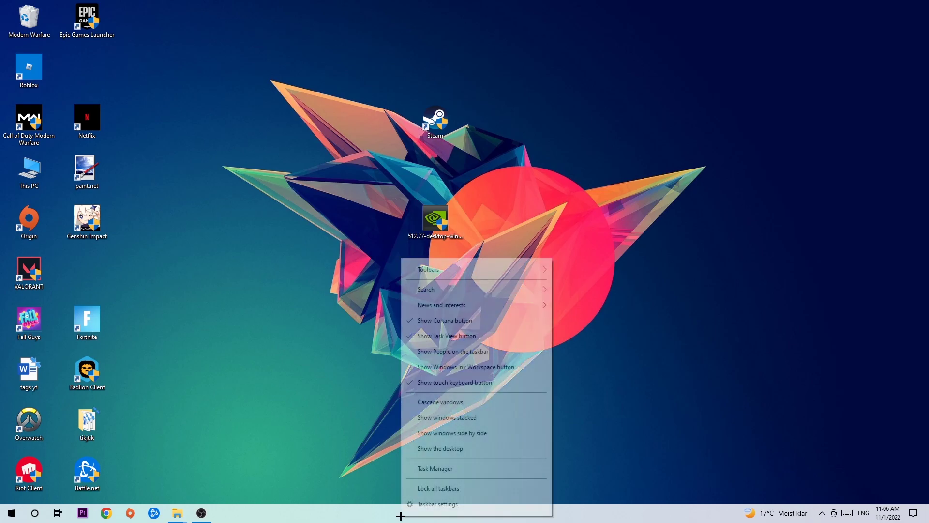
{"action": "left_click", "coordinate": [442, 469]}
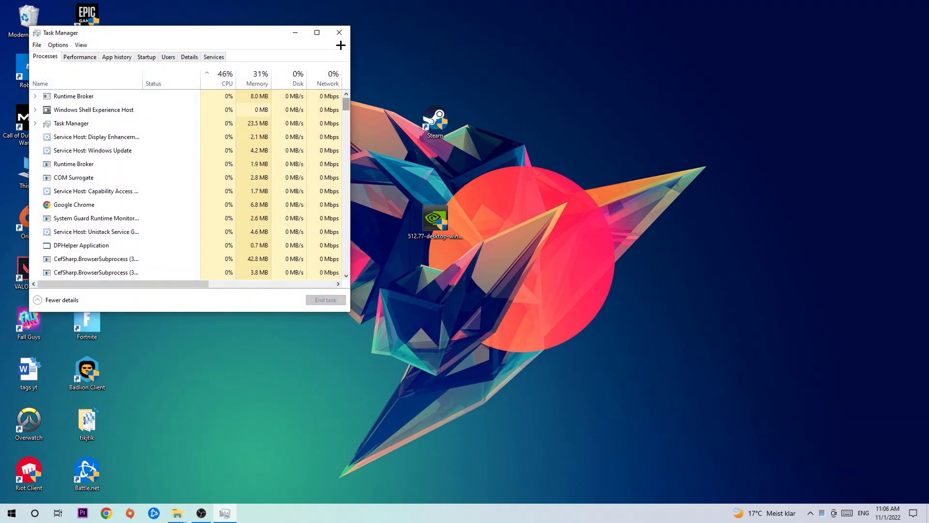
{"action": "left_click", "coordinate": [322, 37]}
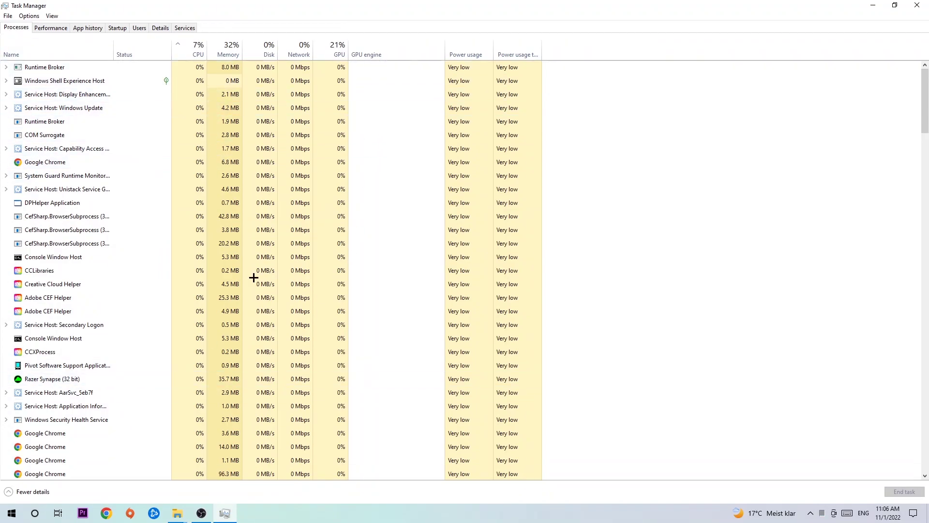
{"action": "left_click", "coordinate": [239, 163]}
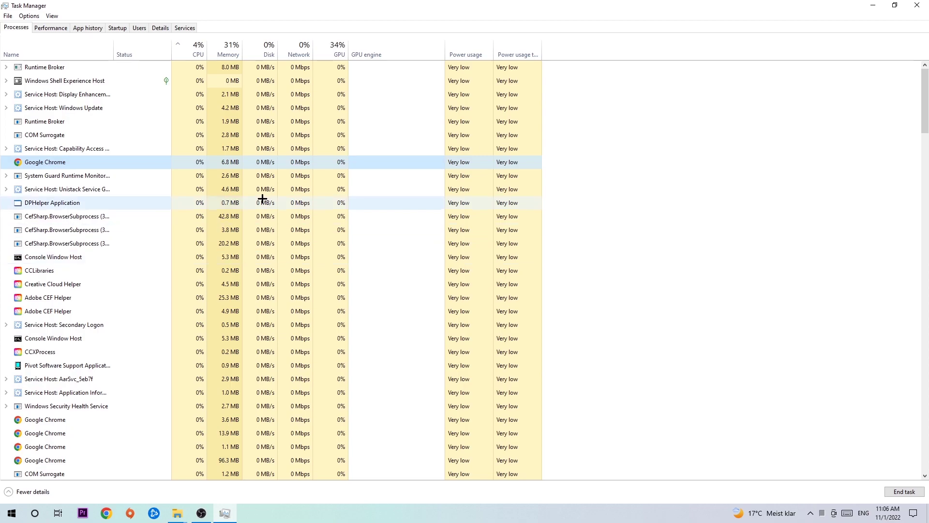
{"action": "right_click", "coordinate": [116, 160]}
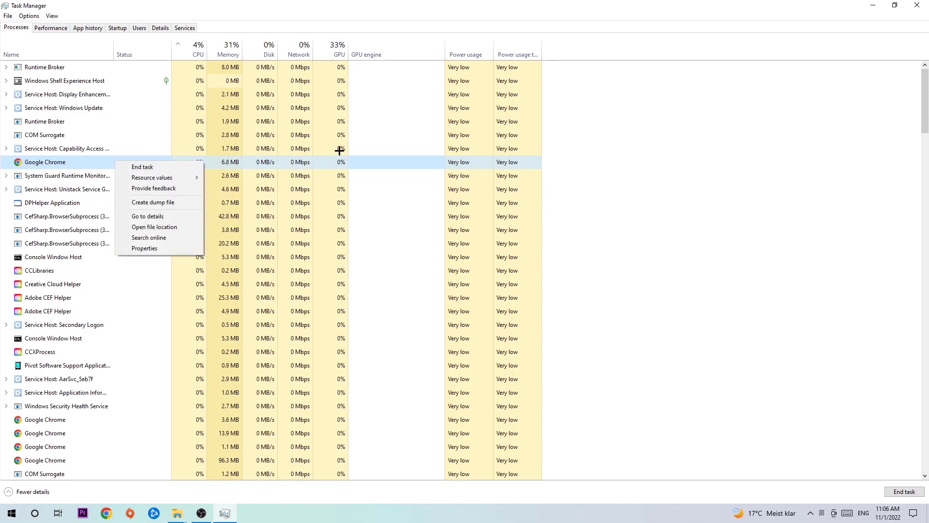
{"action": "left_click", "coordinate": [917, 5]}
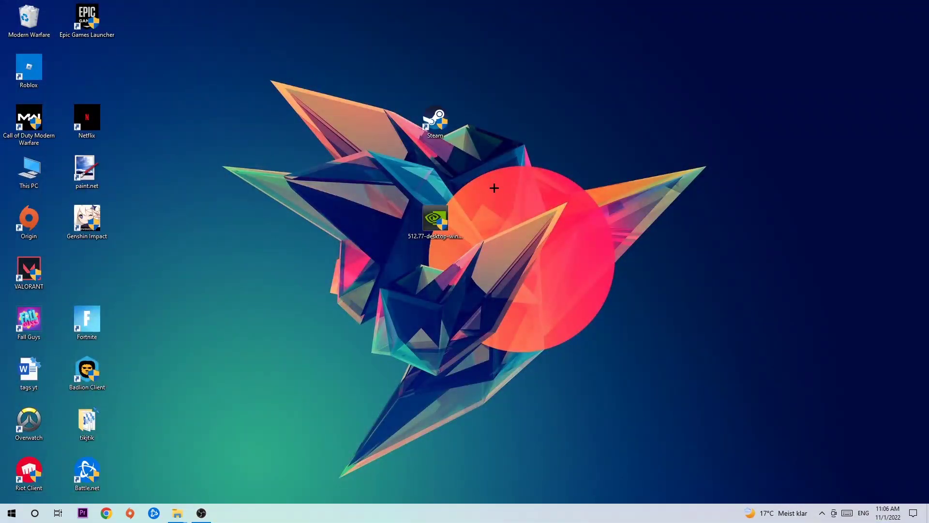
Step: Nudge the Steam desktop shortcut, then open and dismiss the Start menu
{"action": "mouse_move", "coordinate": [434, 122]}
{"action": "left_mouse_down"}
{"action": "mouse_move", "coordinate": [551, 173]}
{"action": "mouse_move", "coordinate": [435, 122]}
{"action": "left_mouse_up"}
{"action": "left_click", "coordinate": [11, 513]}
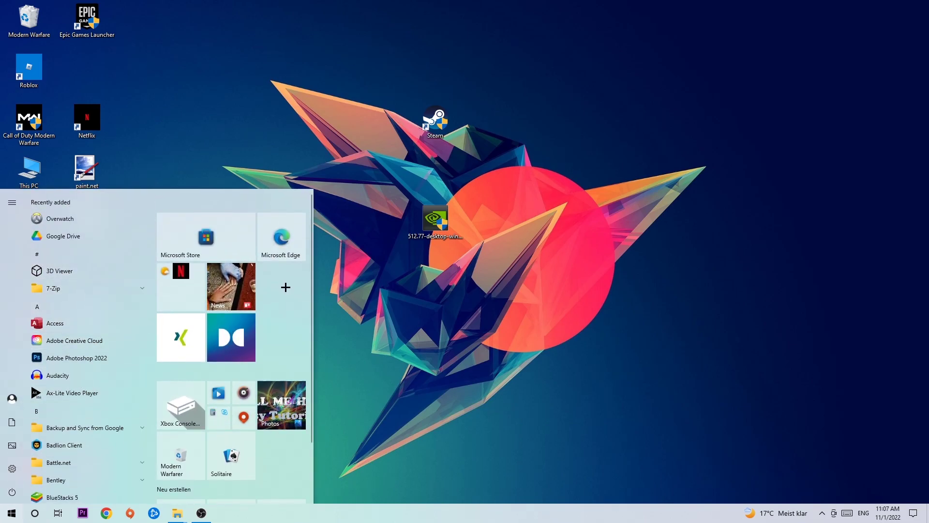
{"action": "left_click", "coordinate": [512, 269]}
Step: Drag the Steam shortcut left in stages until it sits beside the paint.net icon
{"action": "left_click_drag", "start_coordinate": [435, 122], "coordinate": [379, 116]}
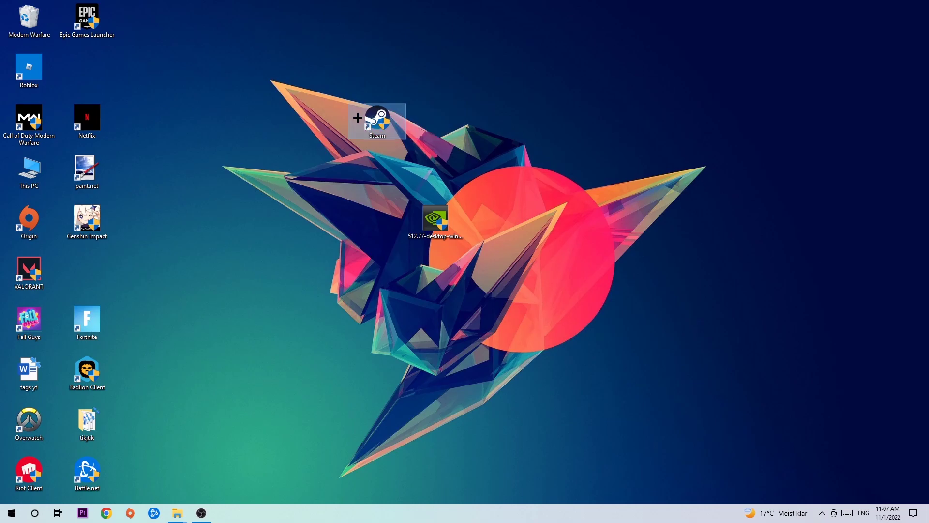
{"action": "right_click", "coordinate": [360, 118]}
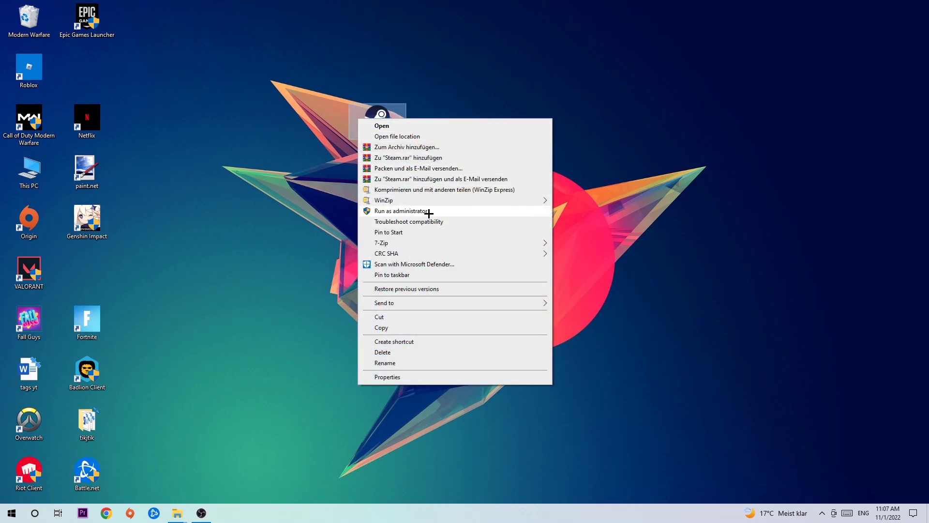
{"action": "left_click", "coordinate": [455, 108]}
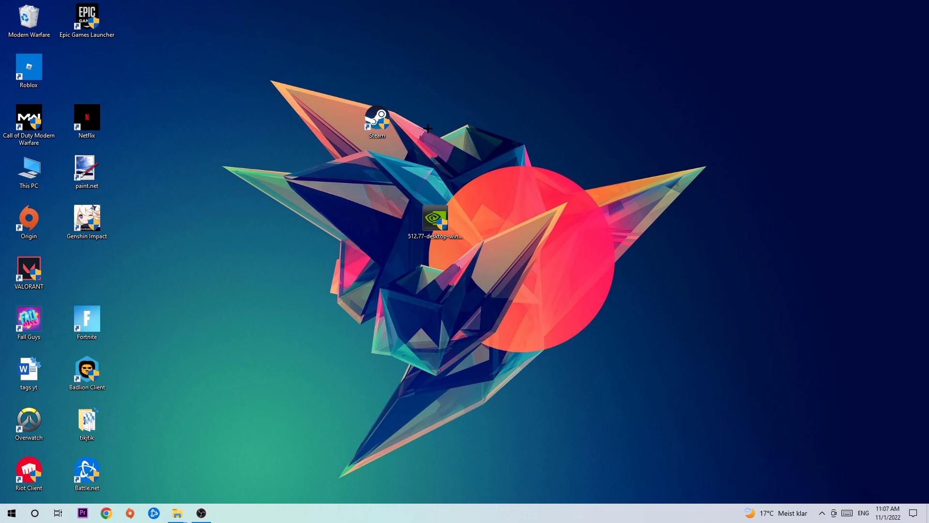
{"action": "left_click_drag", "start_coordinate": [377, 120], "coordinate": [318, 171]}
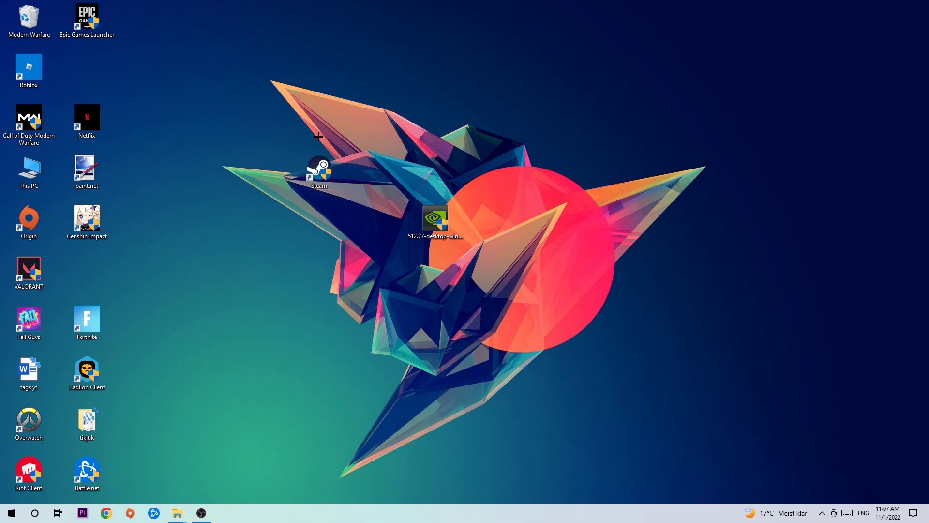
Step: In the Steam shortcut's Properties, select Windows 8 compatibility mode and Run as administrator, then confirm
{"action": "right_click", "coordinate": [303, 165]}
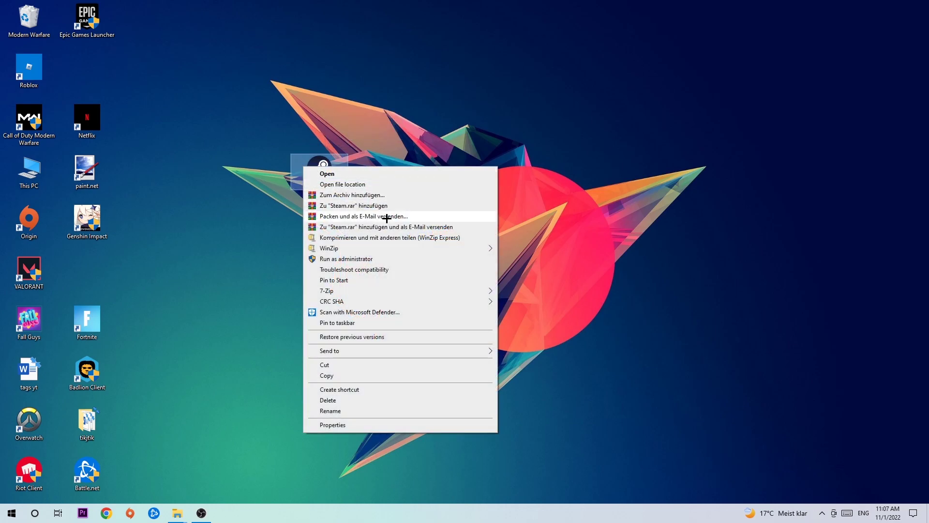
{"action": "left_click", "coordinate": [351, 425]}
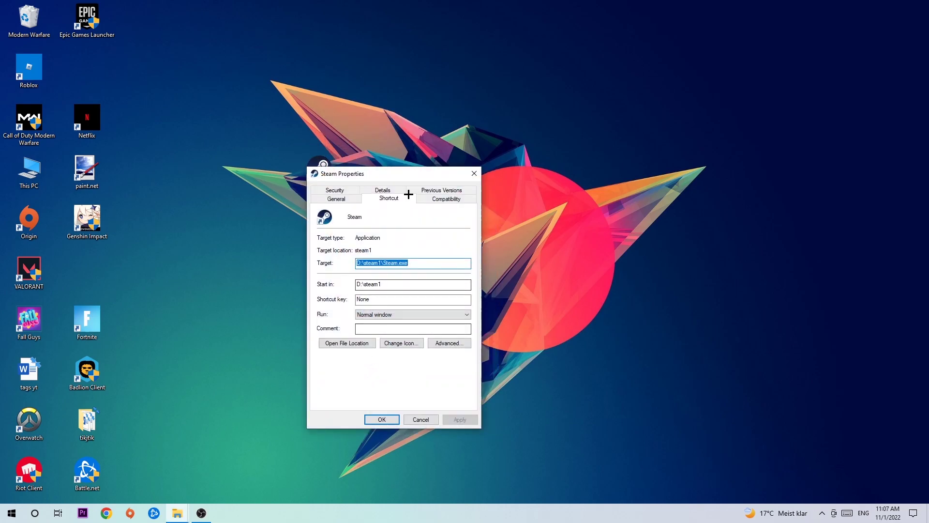
{"action": "left_click", "coordinate": [445, 198]}
{"action": "left_click_drag", "start_coordinate": [420, 174], "coordinate": [340, 130]}
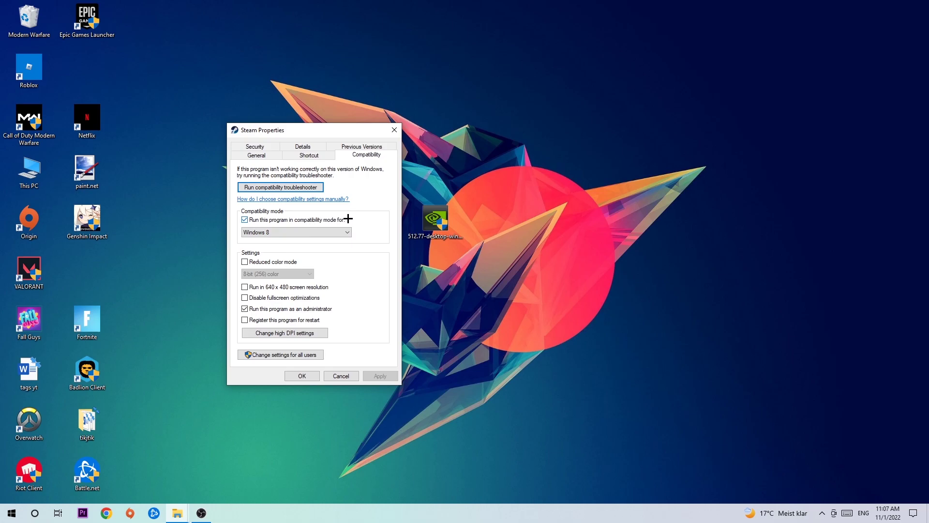
{"action": "left_click", "coordinate": [335, 232]}
{"action": "left_click", "coordinate": [341, 224]}
{"action": "left_click", "coordinate": [302, 375]}
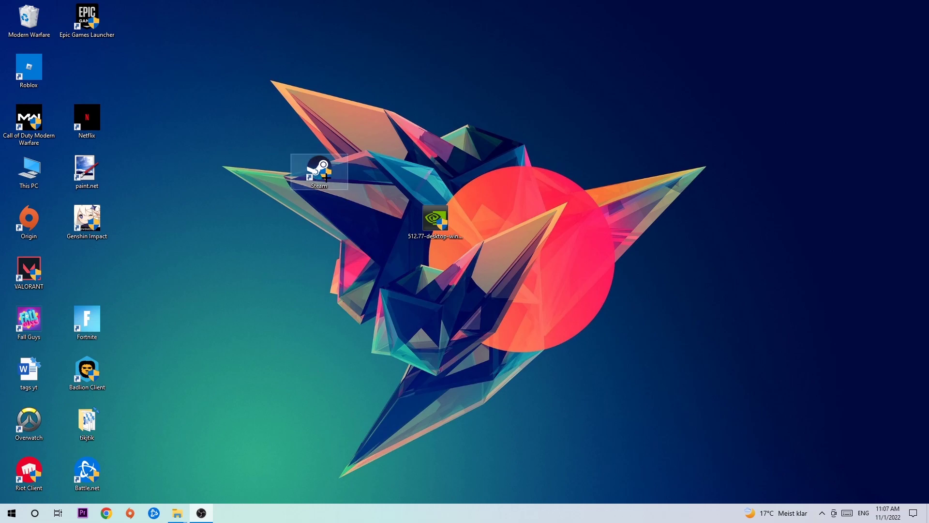
{"action": "left_click_drag", "start_coordinate": [324, 173], "coordinate": [436, 172]}
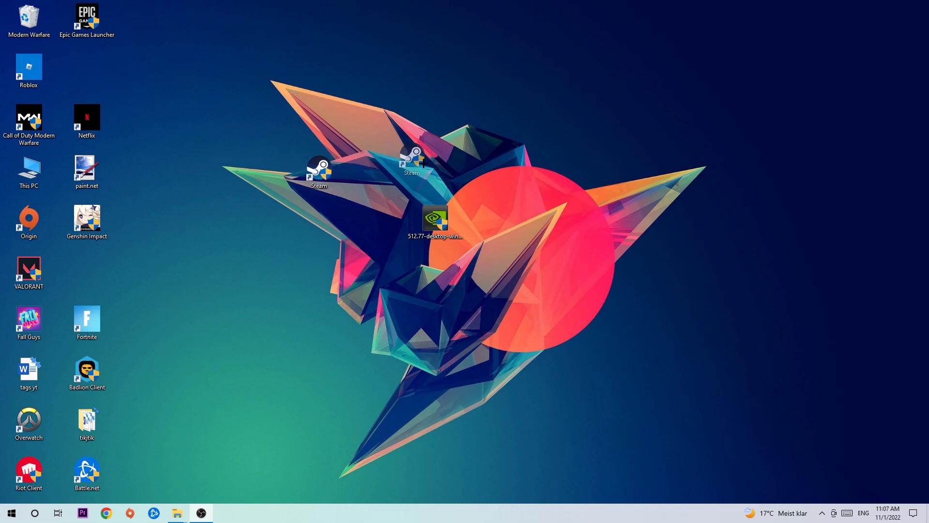
{"action": "left_click", "coordinate": [330, 122]}
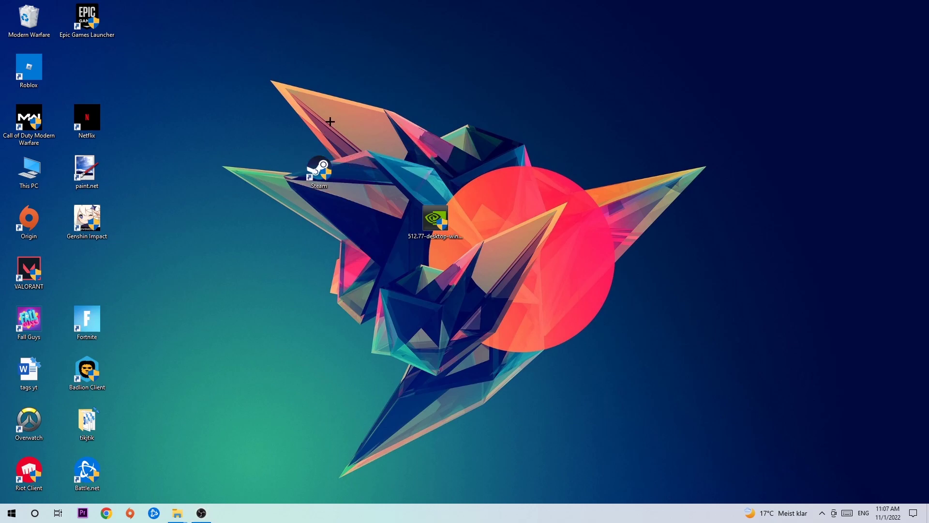